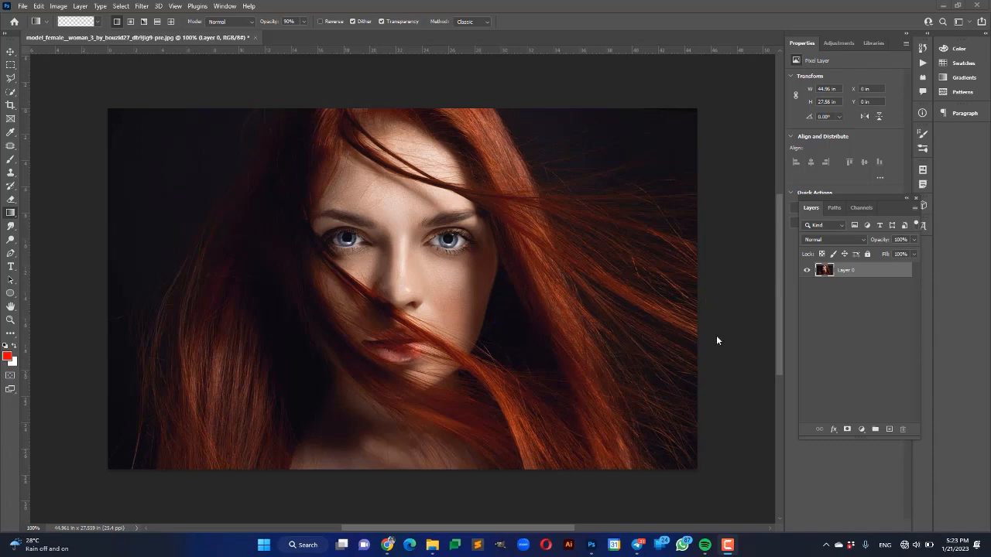
# - Add a red-to-transparent linear Gradient fill layer above the photo with its angle set to 0°
pyautogui.click(860, 429)
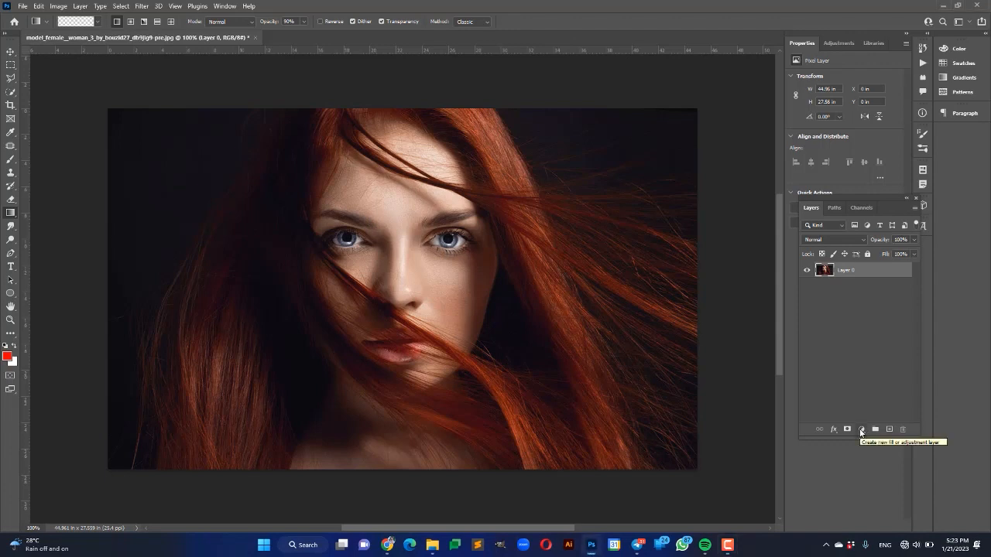
pyautogui.click(861, 429)
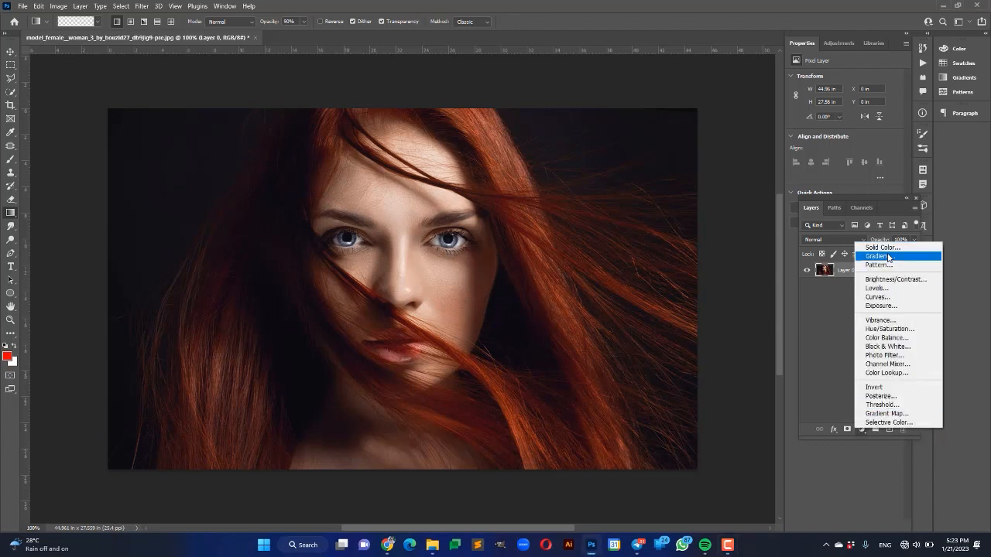
pyautogui.click(889, 257)
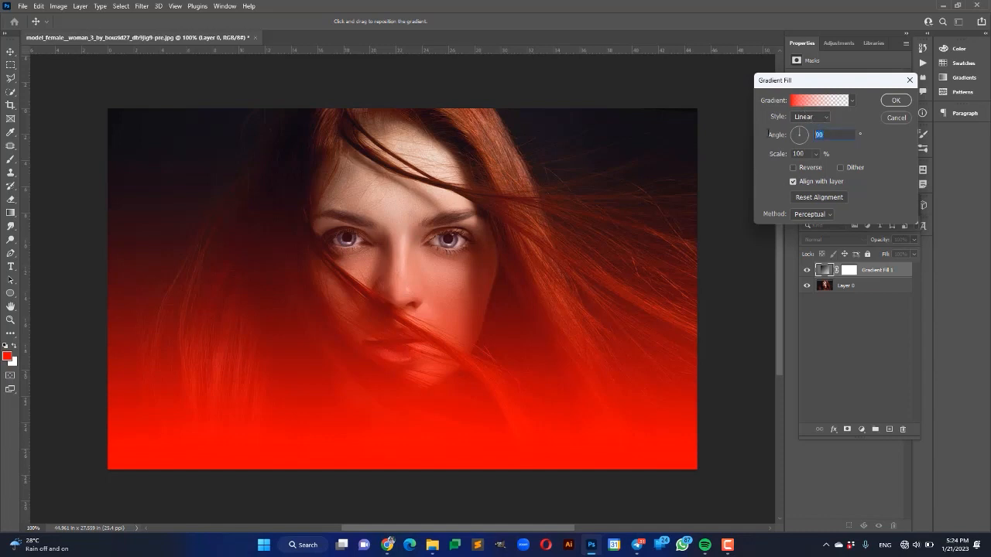
pyautogui.write('0')
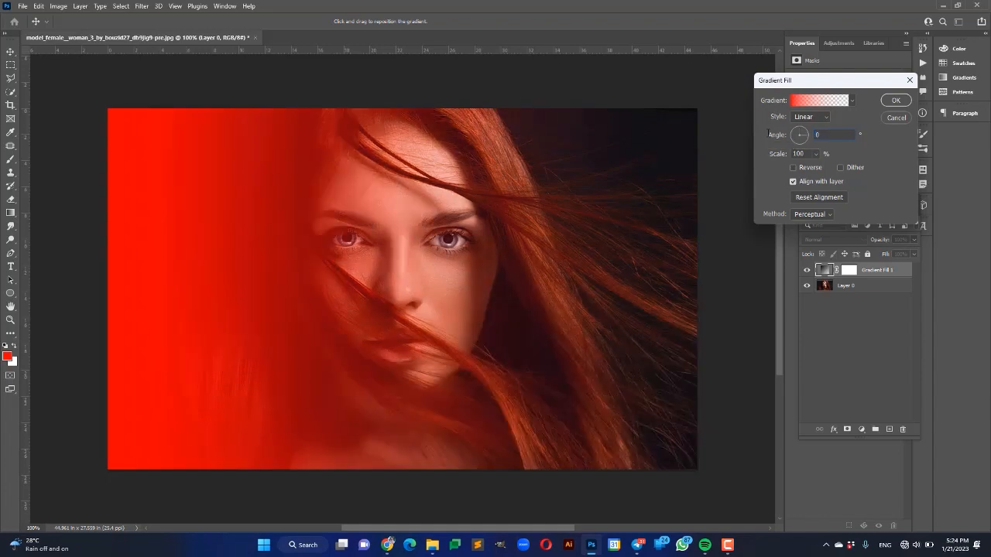
pyautogui.click(893, 102)
pyautogui.click(891, 102)
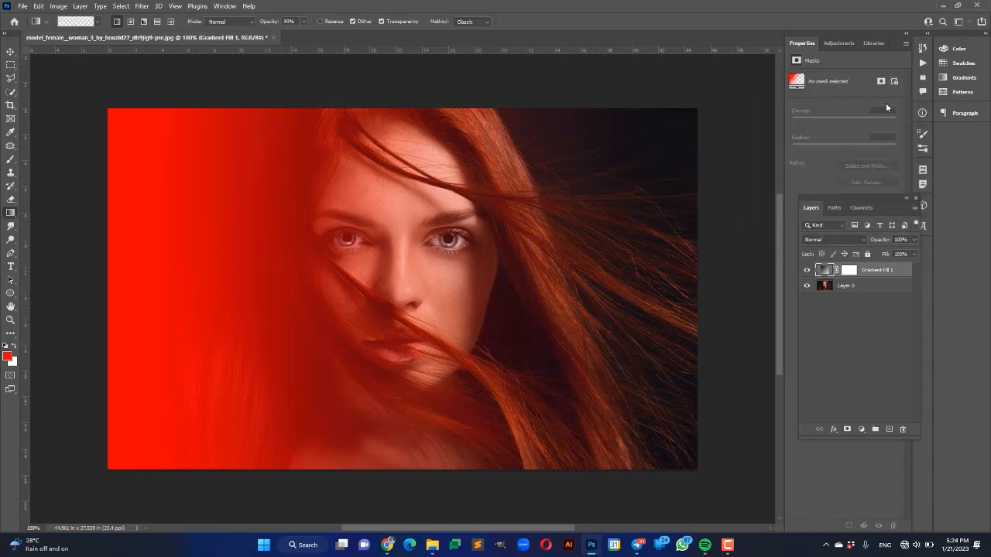
pyautogui.click(851, 239)
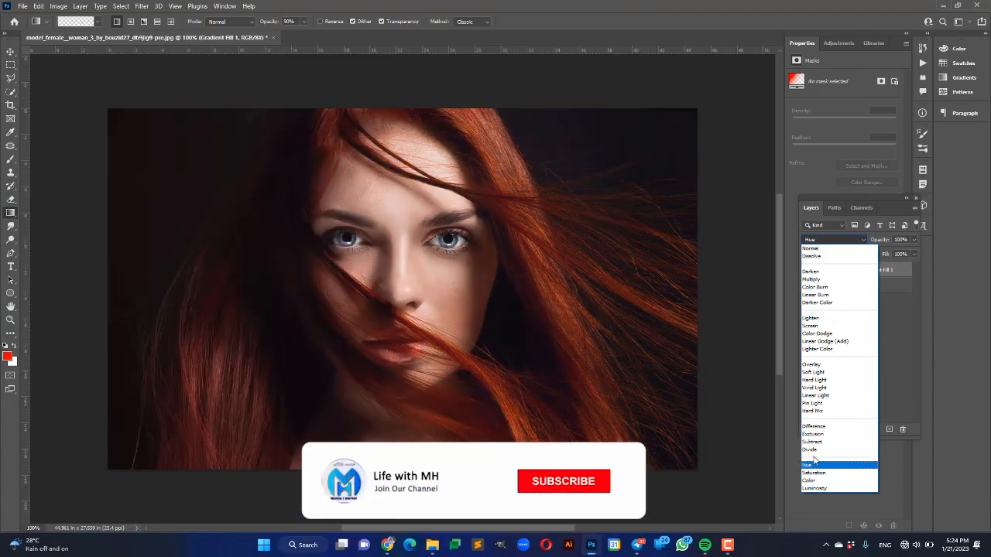
pyautogui.click(899, 334)
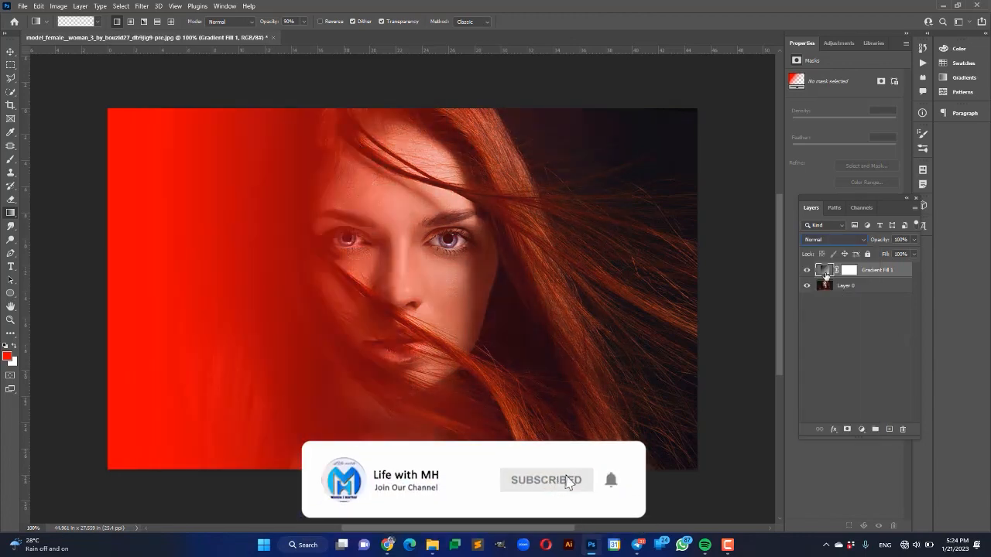
pyautogui.rightClick(825, 272)
pyautogui.press('Escape')
pyautogui.click(842, 241)
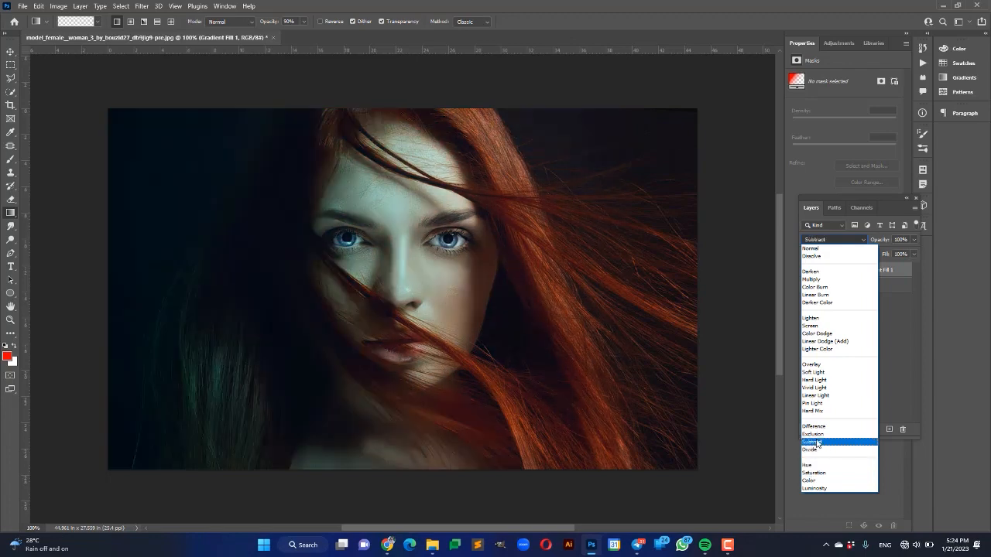
pyautogui.click(891, 346)
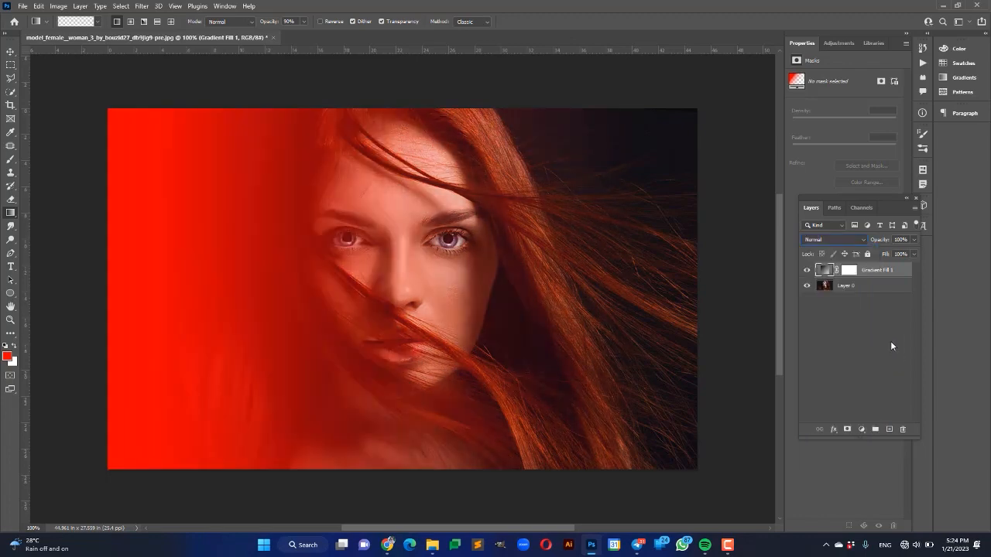
pyautogui.click(849, 269)
pyautogui.click(828, 240)
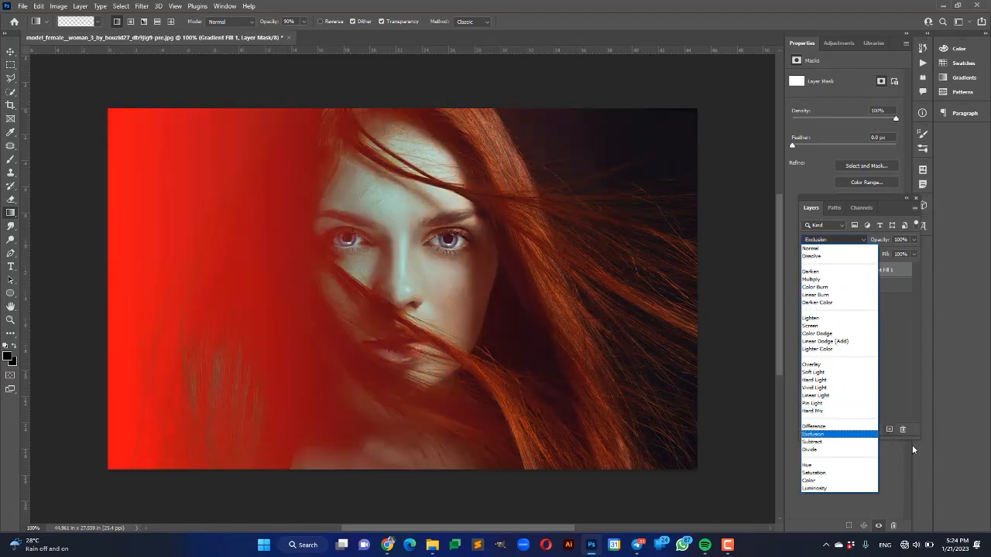
pyautogui.click(933, 475)
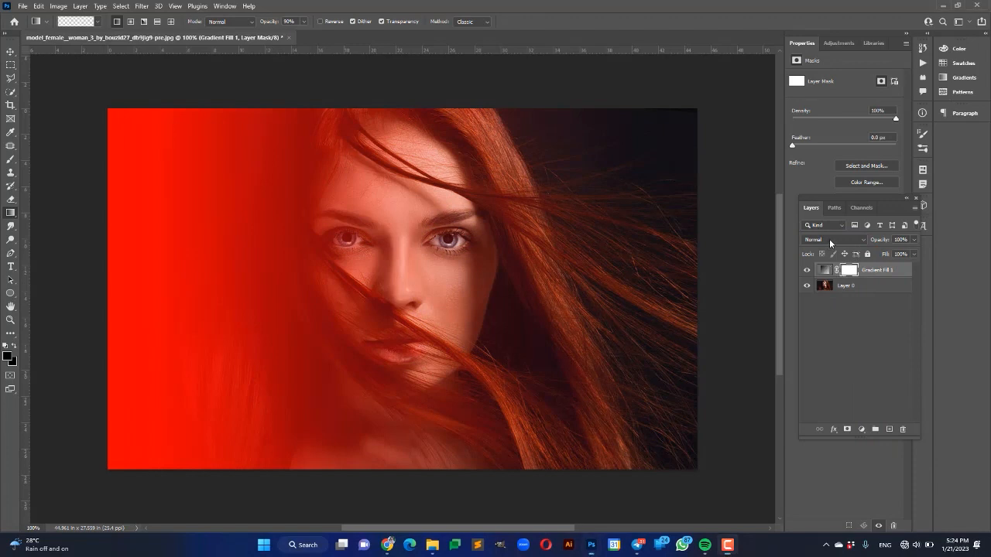
# - Set the gradient fill layer's blend mode to Color
pyautogui.click(863, 243)
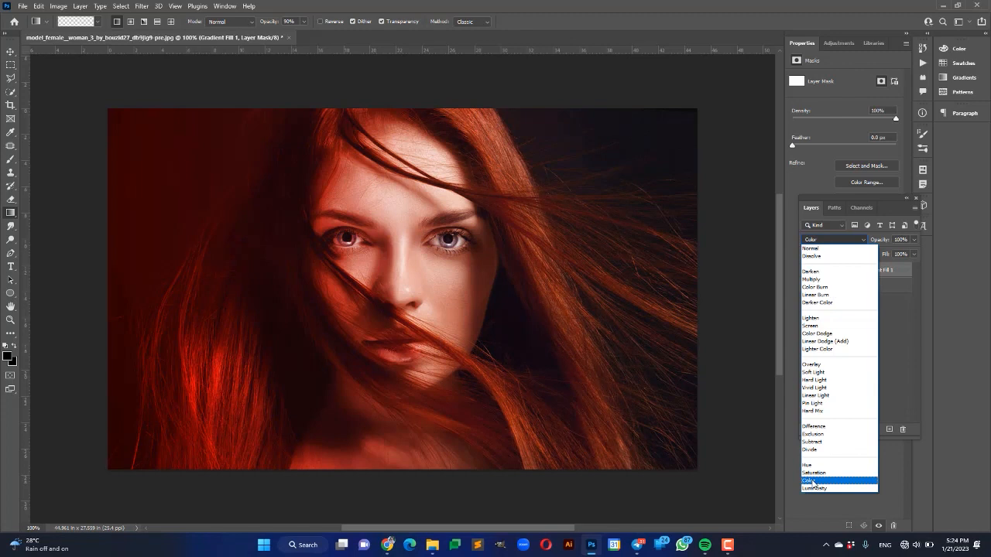
pyautogui.click(810, 480)
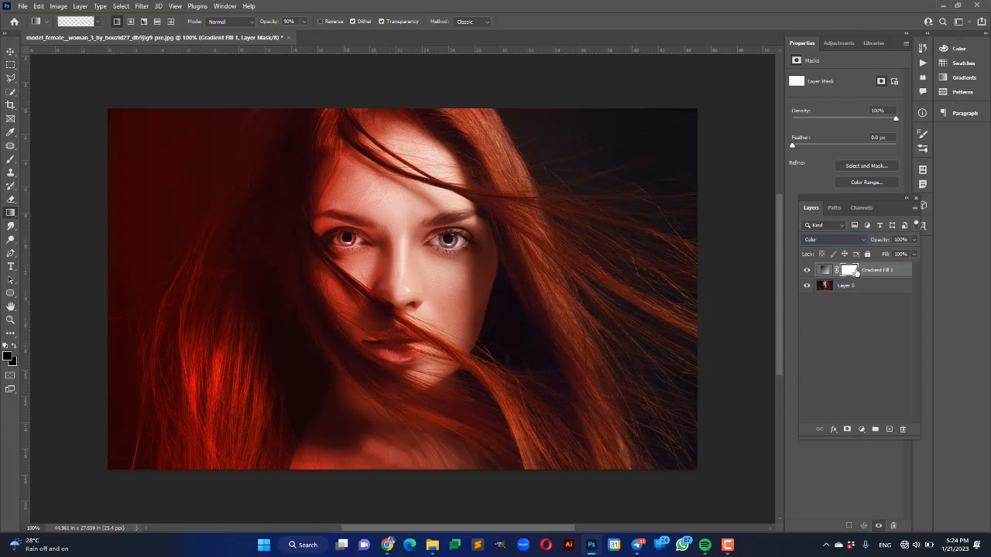
# - In the gradient fill's Blending Options, split the Blend If sliders, setting the underlying layer's black end to 0 / 61 and softening its white end
pyautogui.click(833, 430)
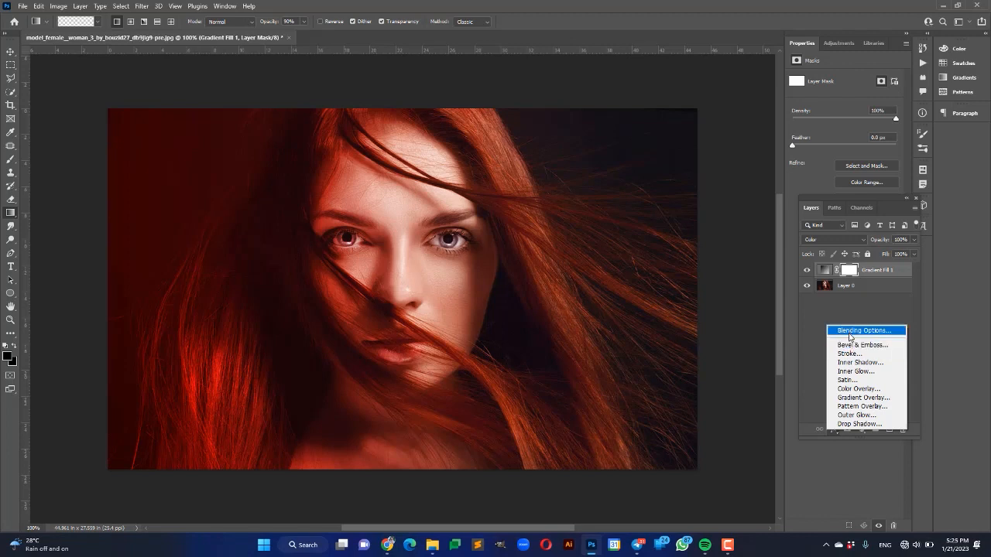
pyautogui.click(849, 330)
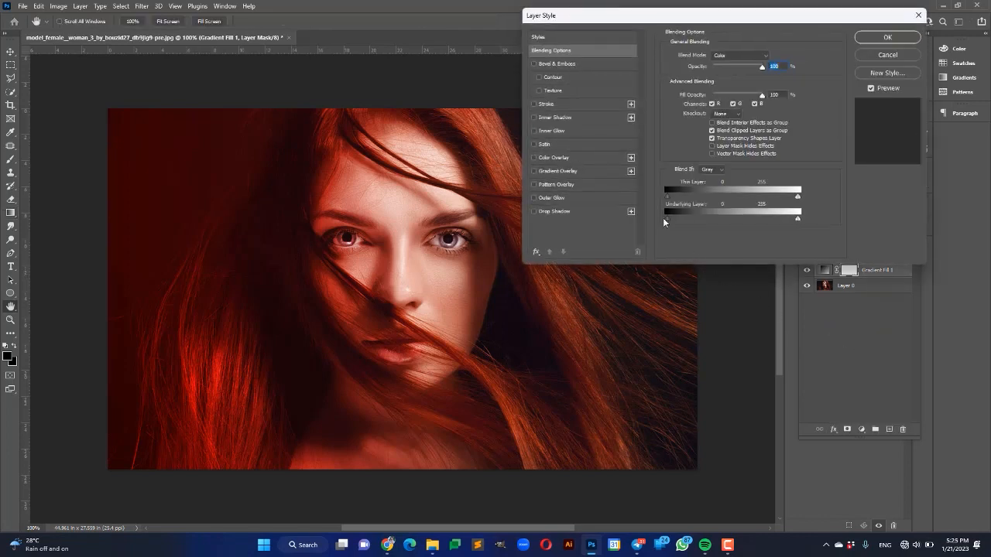
pyautogui.press('alt')
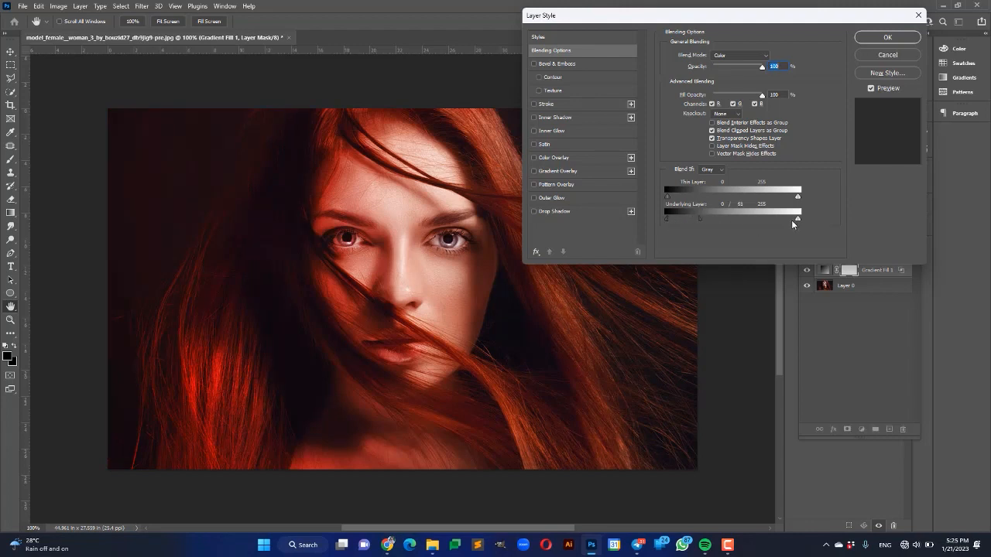
pyautogui.press('alt')
pyautogui.moveTo(799, 220); pyautogui.dragTo(783, 219)
pyautogui.press('alt')
pyautogui.moveTo(666, 195)
pyautogui.mouseDown()
pyautogui.moveTo(693, 198)
pyautogui.moveTo(682, 205)
pyautogui.mouseUp()
pyautogui.click(887, 38)
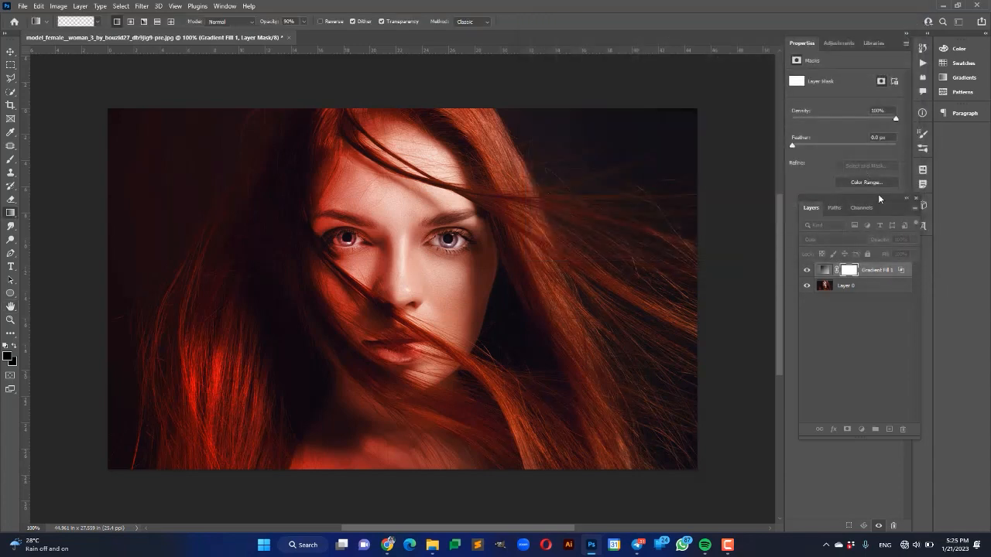
# - Duplicate the gradient fill layer within the same document, keeping the suggested name
pyautogui.rightClick(825, 275)
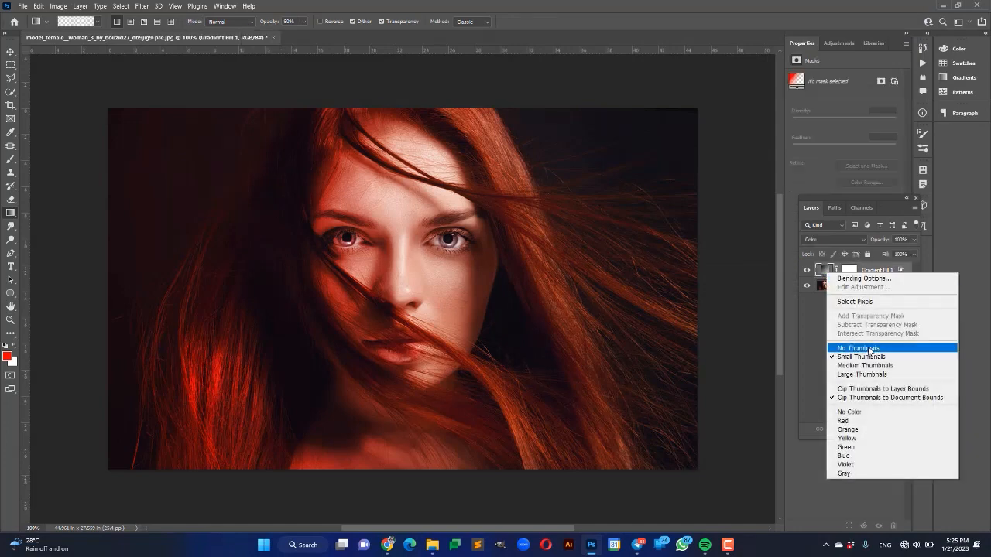
pyautogui.click(816, 312)
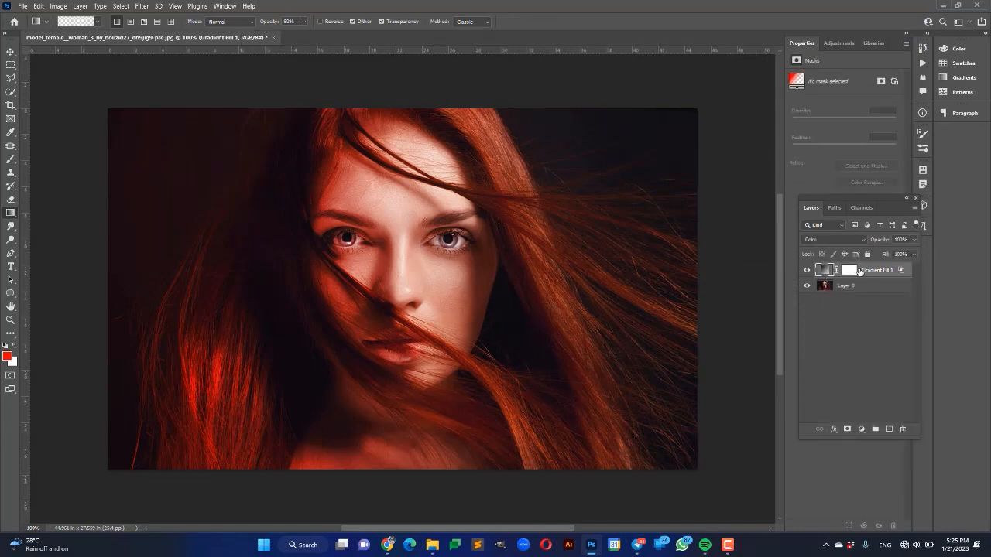
pyautogui.rightClick(859, 270)
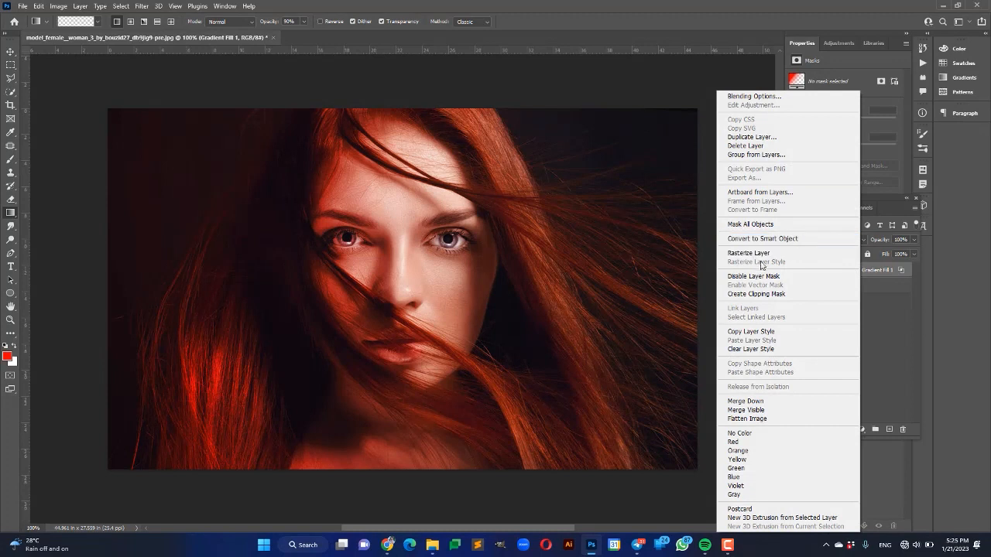
pyautogui.click(749, 137)
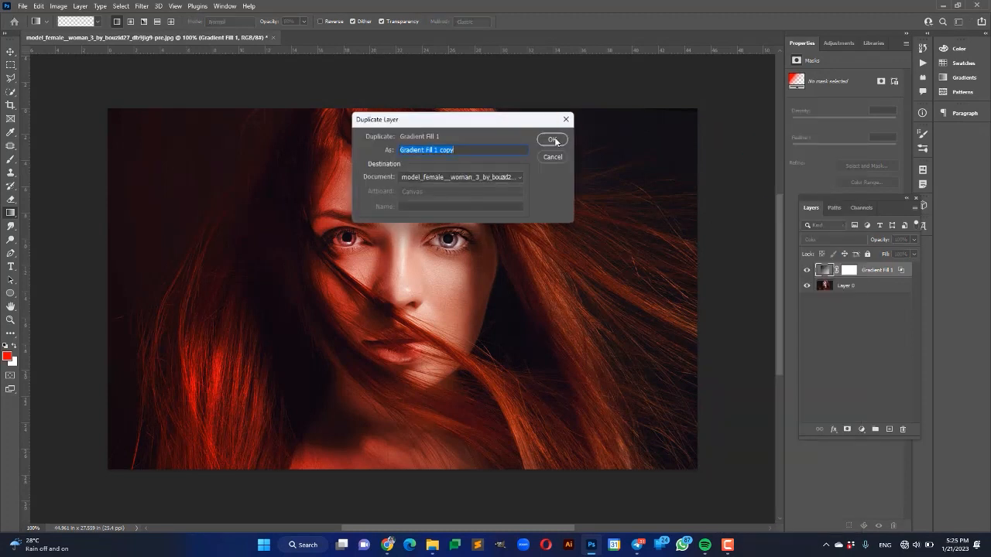
pyautogui.click(552, 139)
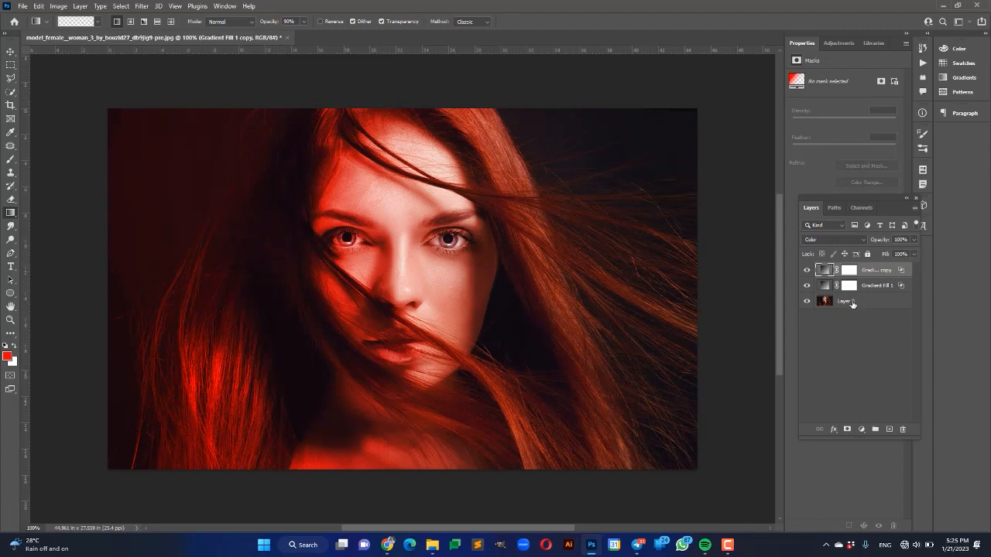
# - Open the duplicated fill's gradient in the Gradient Editor and shrink the editor window to uncover the photo
pyautogui.doubleClick(821, 268)
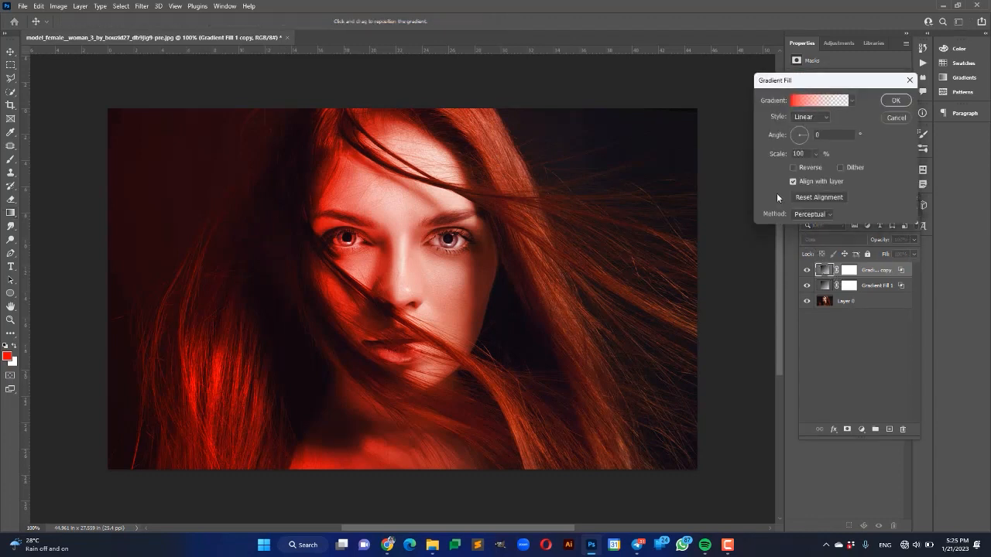
pyautogui.click(887, 103)
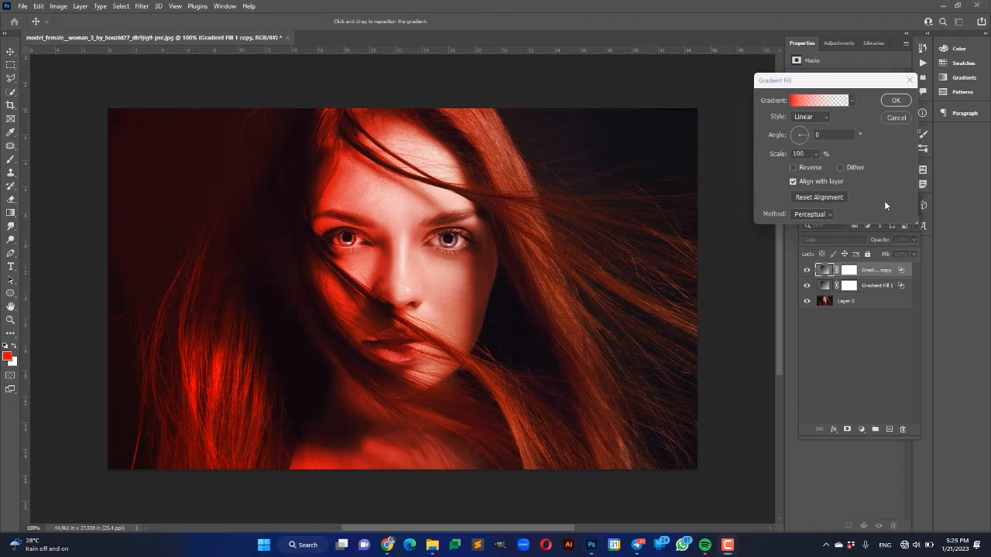
pyautogui.click(798, 101)
pyautogui.click(798, 100)
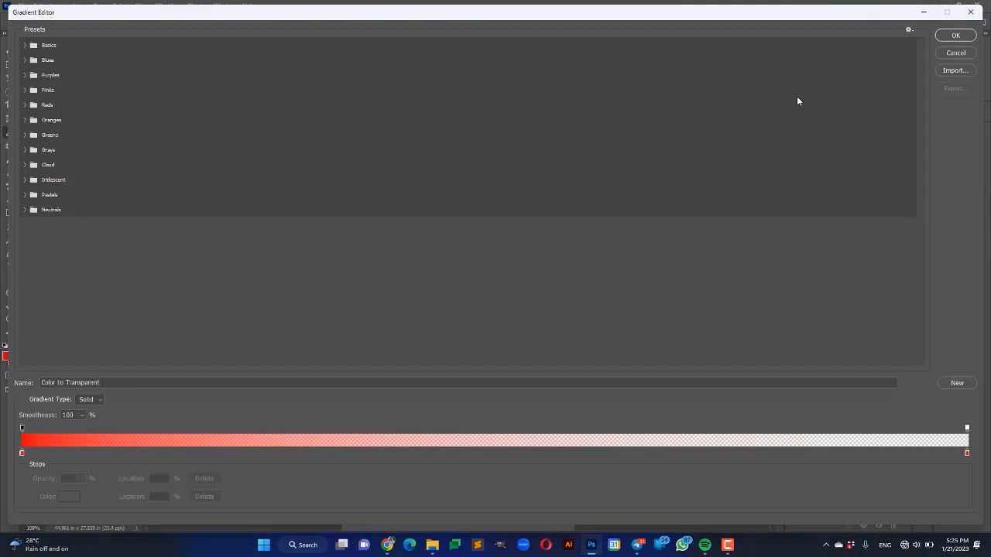
pyautogui.click(949, 54)
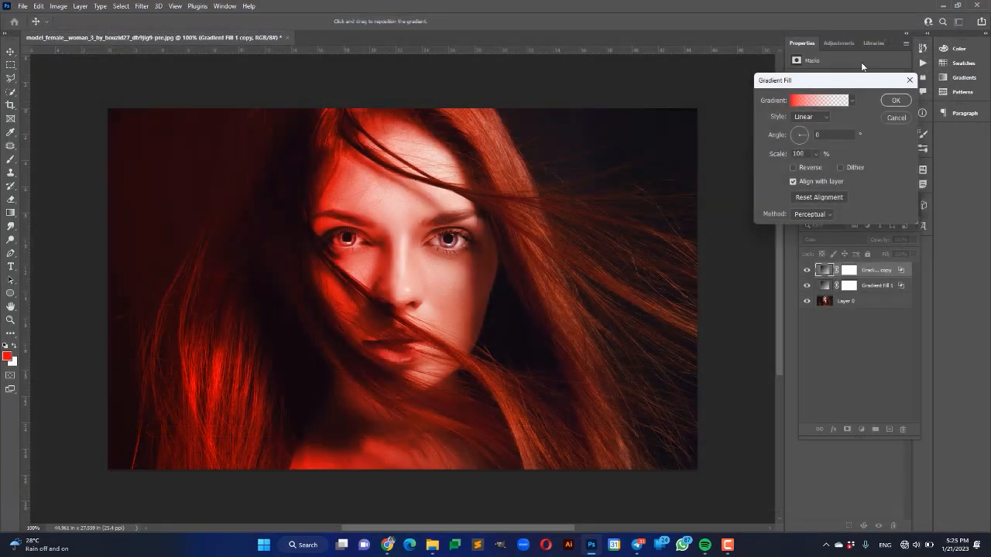
pyautogui.click(795, 105)
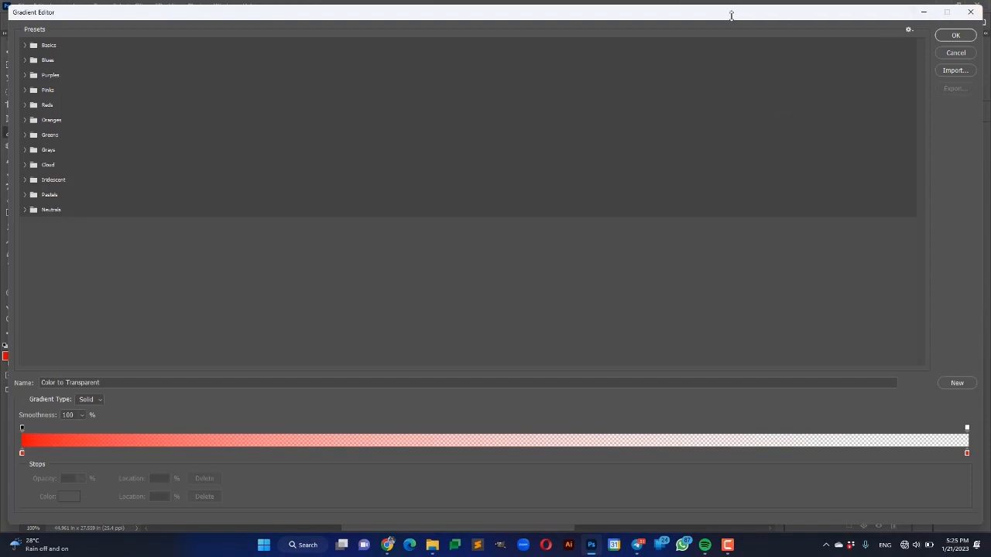
pyautogui.moveTo(730, 13); pyautogui.dragTo(704, 167)
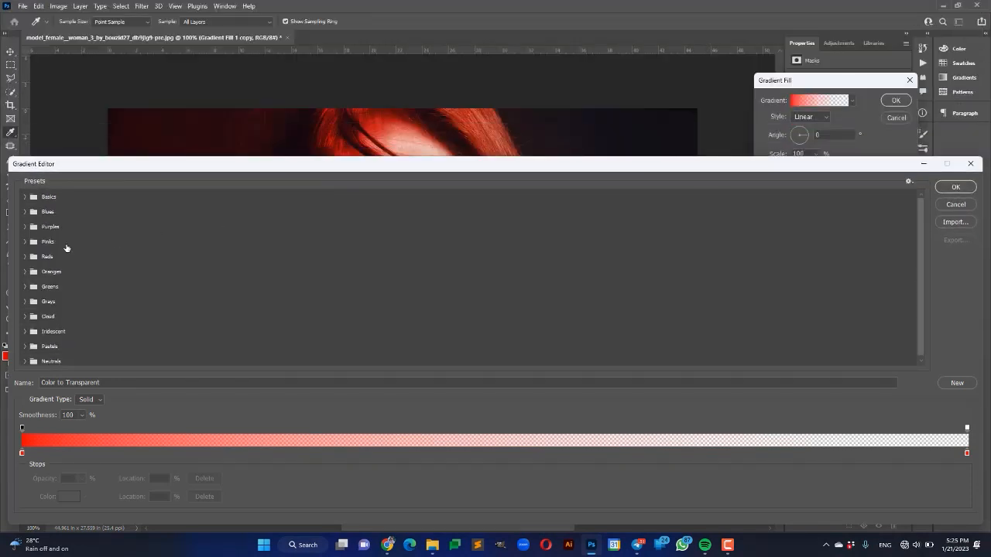
pyautogui.moveTo(8, 261); pyautogui.dragTo(674, 307)
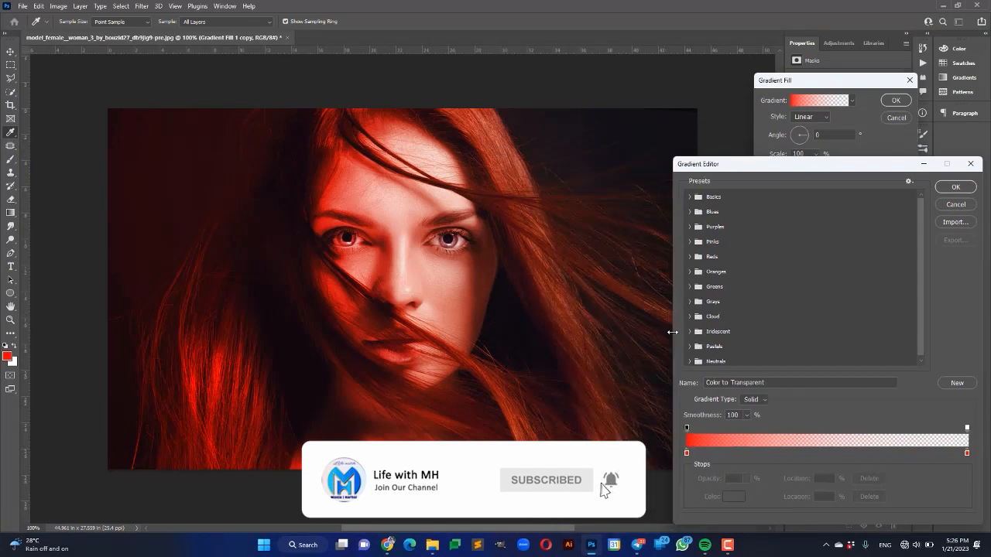
# - Change the gradient's starting red color stop to blue, hex 3300ff
pyautogui.click(687, 453)
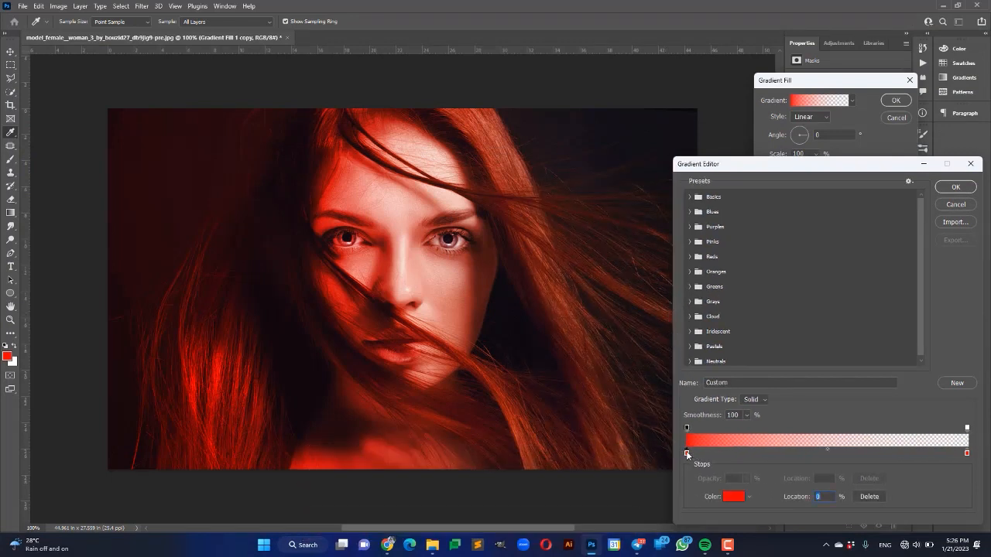
pyautogui.click(734, 497)
pyautogui.click(730, 174)
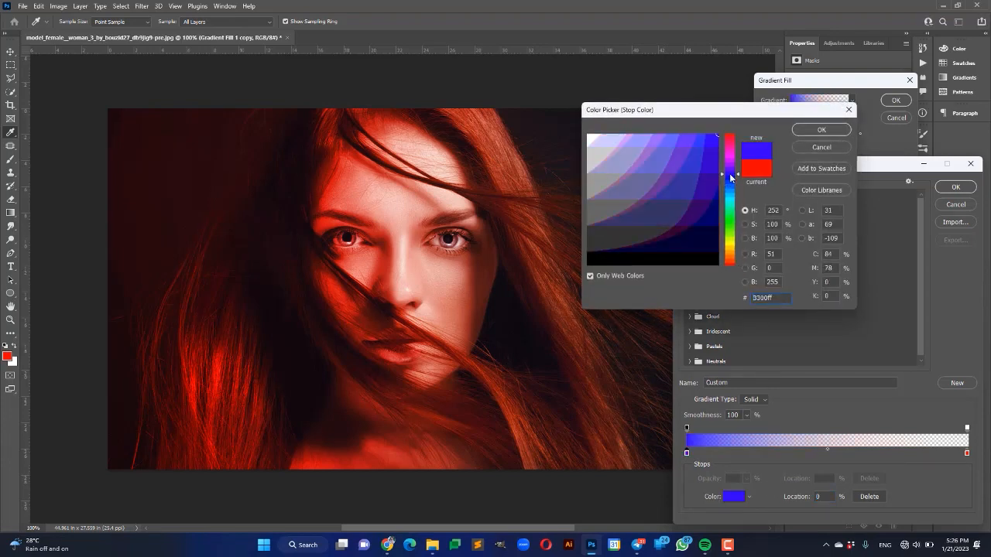
pyautogui.click(821, 132)
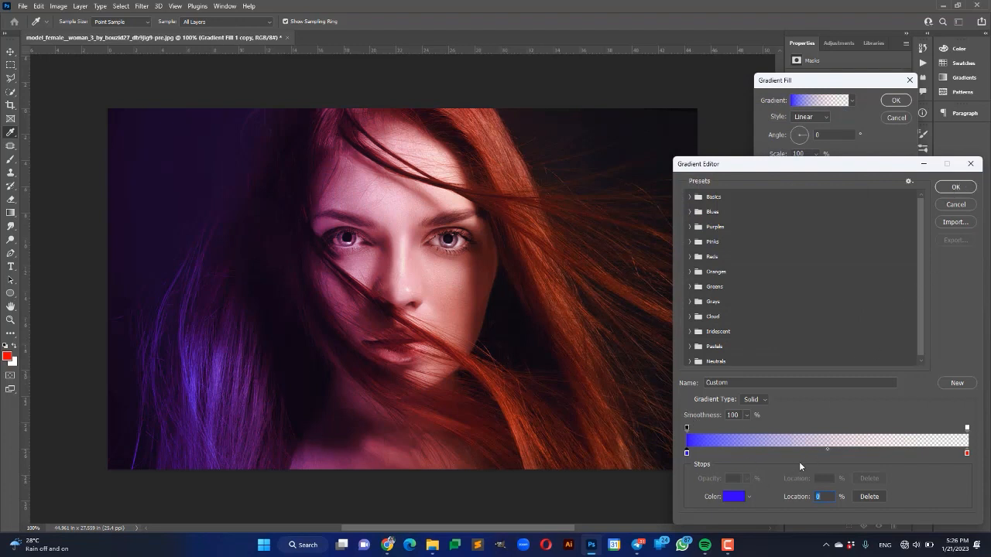
# - Move the gradient's opaque opacity stop to location 19% and apply the edited gradient fill
pyautogui.moveTo(685, 429); pyautogui.dragTo(739, 432)
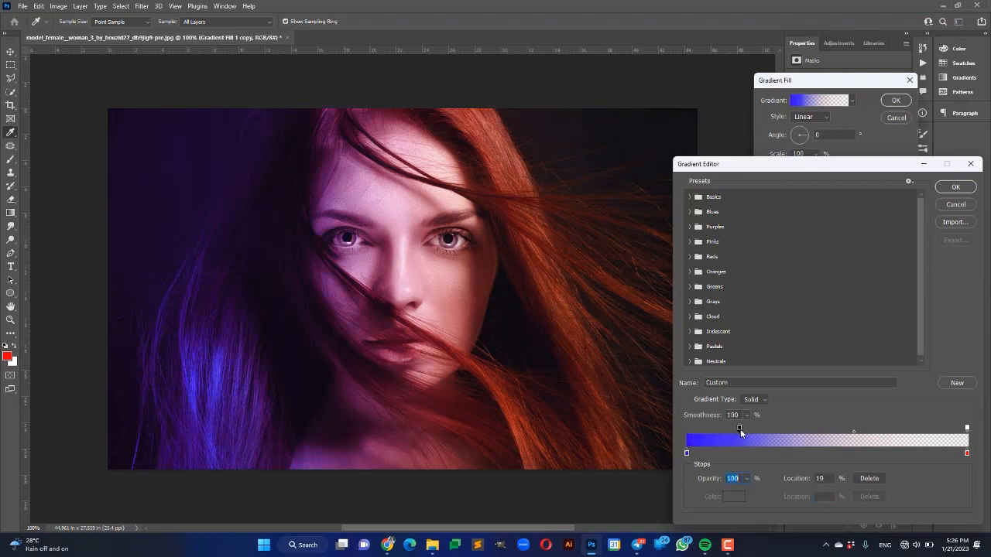
pyautogui.click(947, 190)
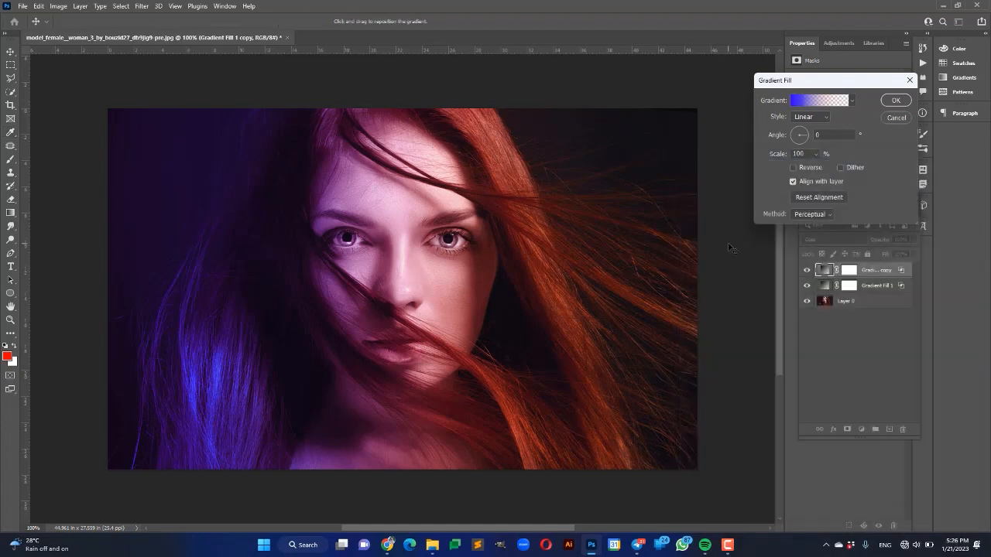
pyautogui.click(896, 101)
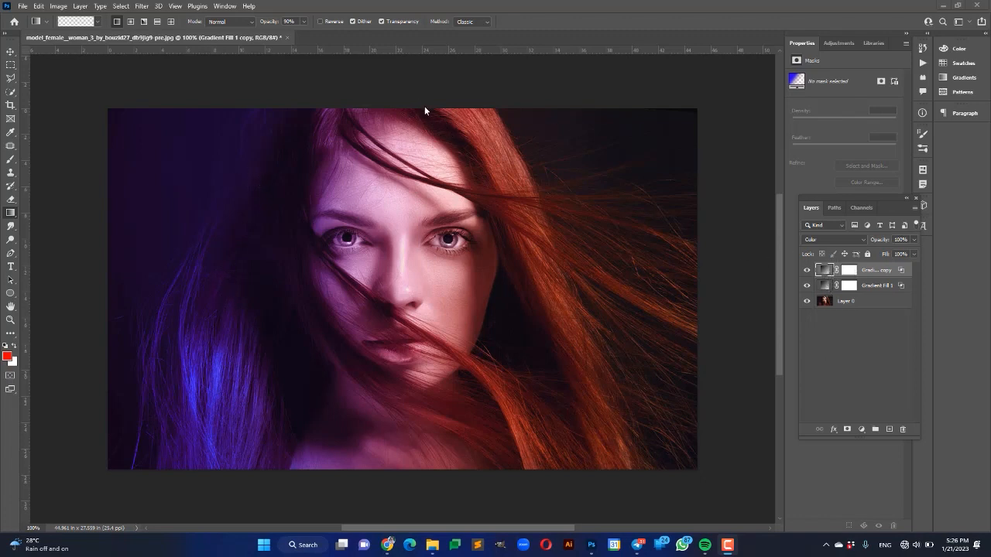
# - Set the angle of the duplicated blue gradient fill to 180 degrees
pyautogui.click(824, 274)
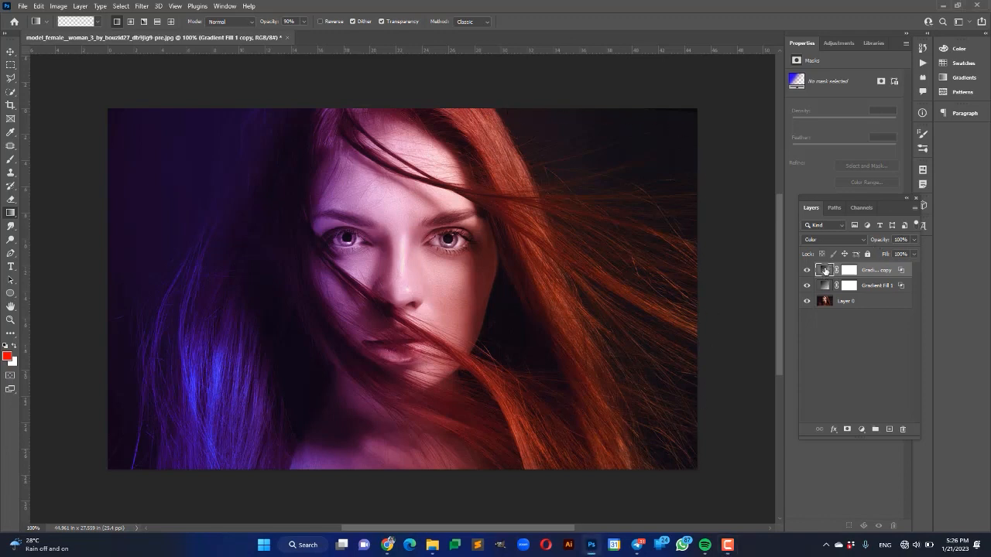
pyautogui.doubleClick(825, 270)
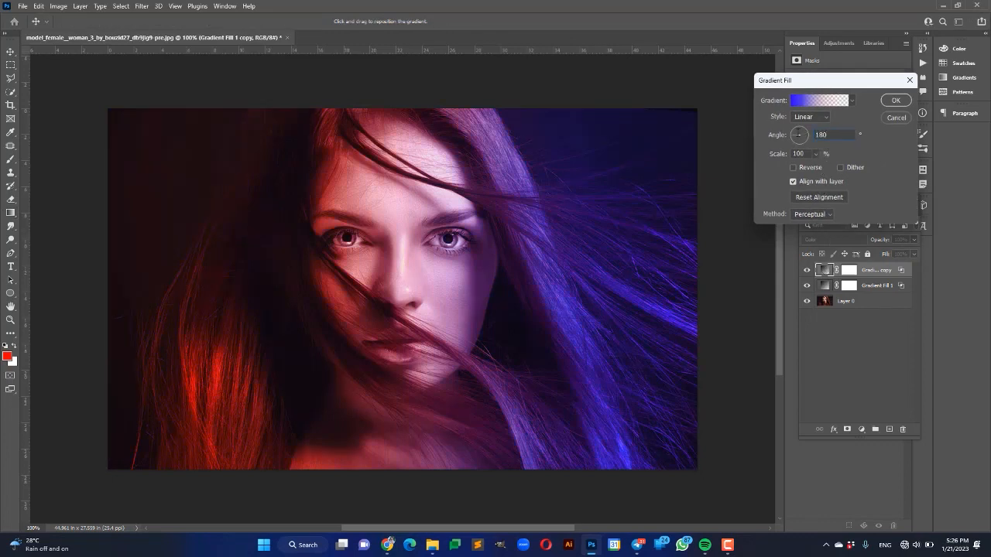
pyautogui.press('Return')
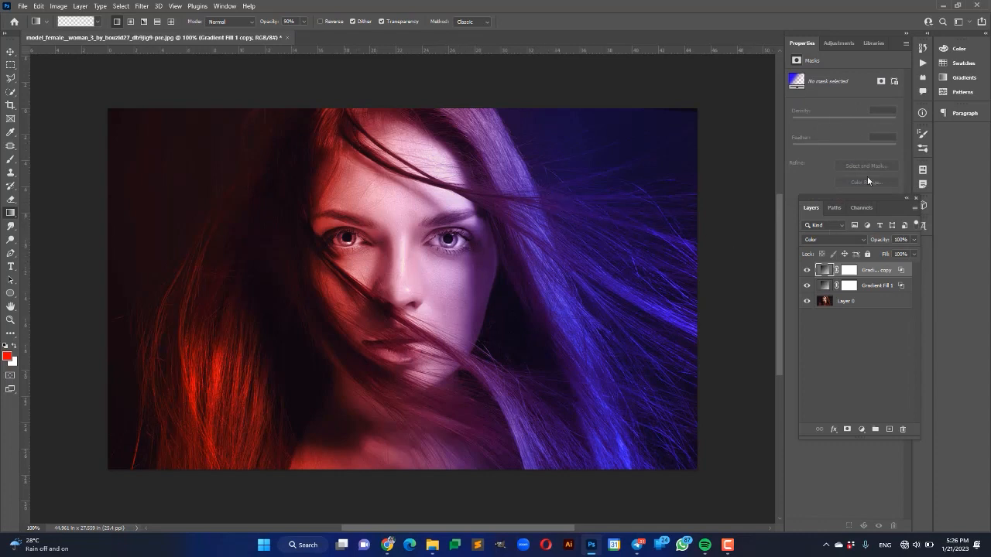
# - Remove the red end color stop from the duplicated fill's gradient, move its opaque opacity stop to location 48%, and apply the fill
pyautogui.doubleClick(825, 271)
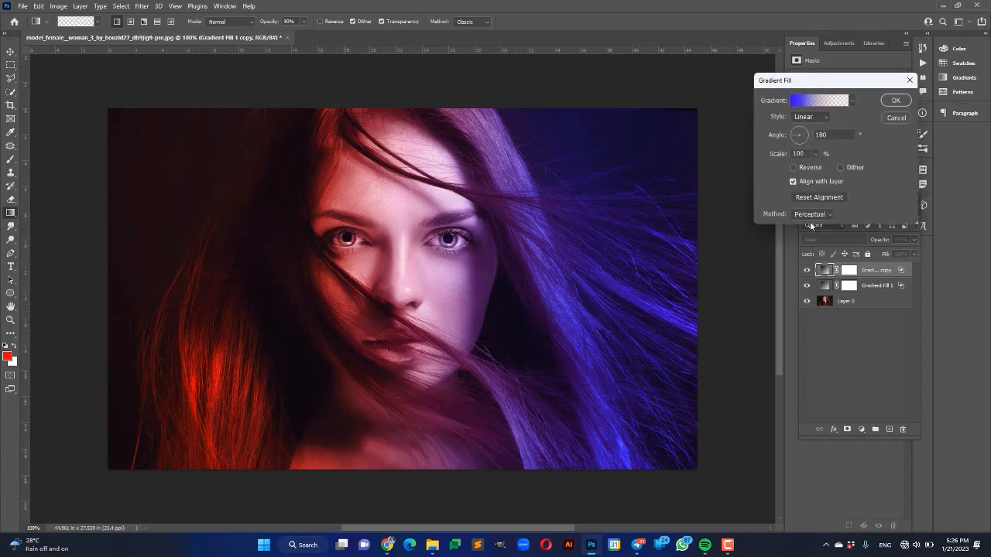
pyautogui.click(819, 102)
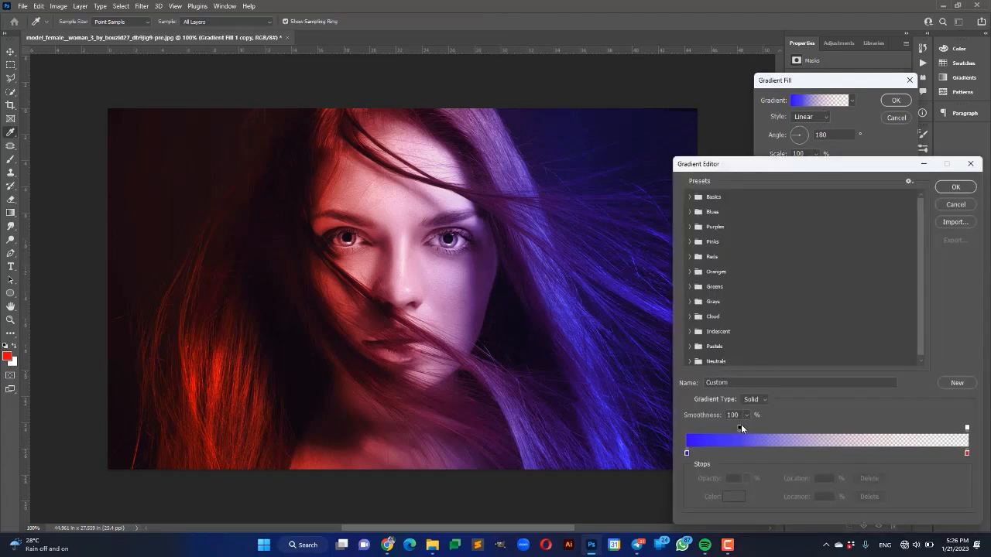
pyautogui.moveTo(740, 428); pyautogui.dragTo(811, 430)
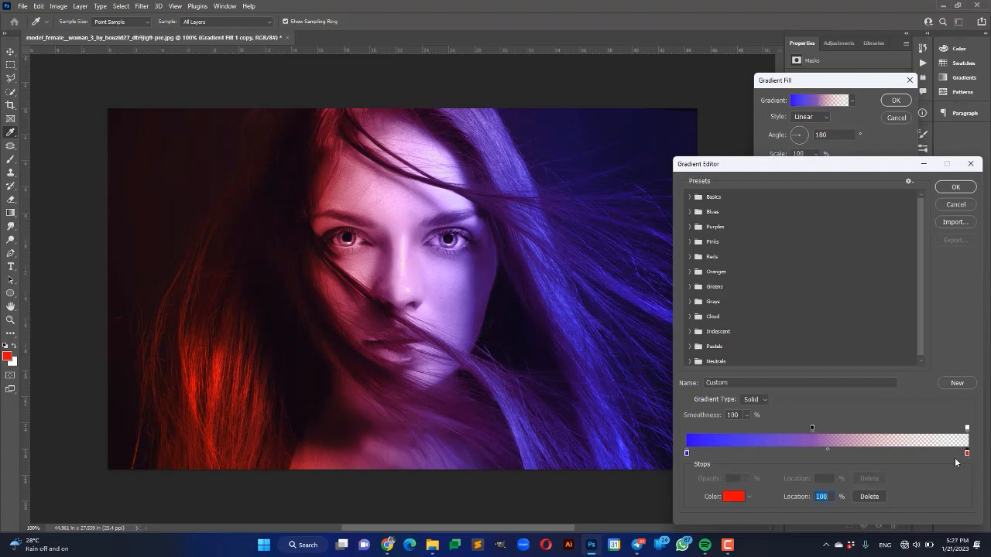
pyautogui.press('BackSpace')
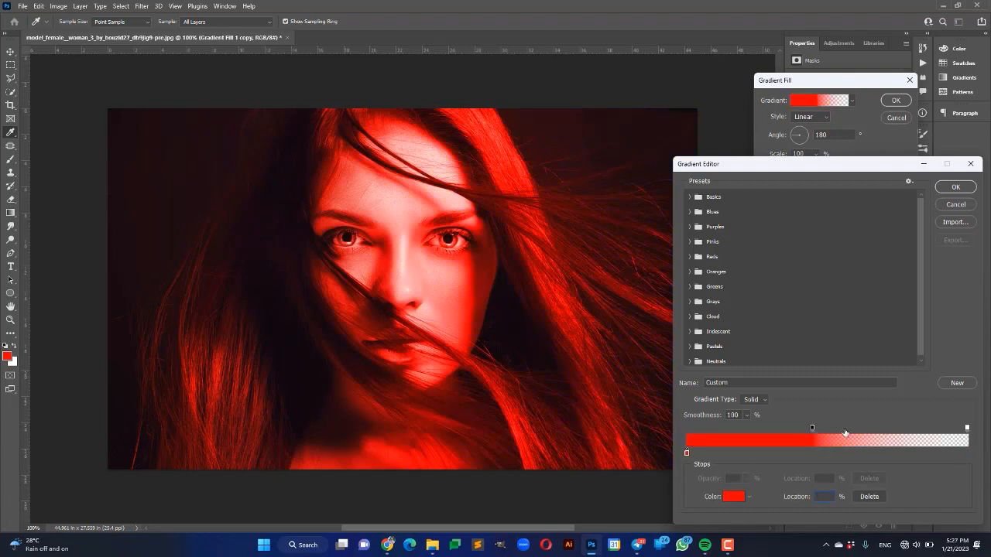
pyautogui.click(686, 452)
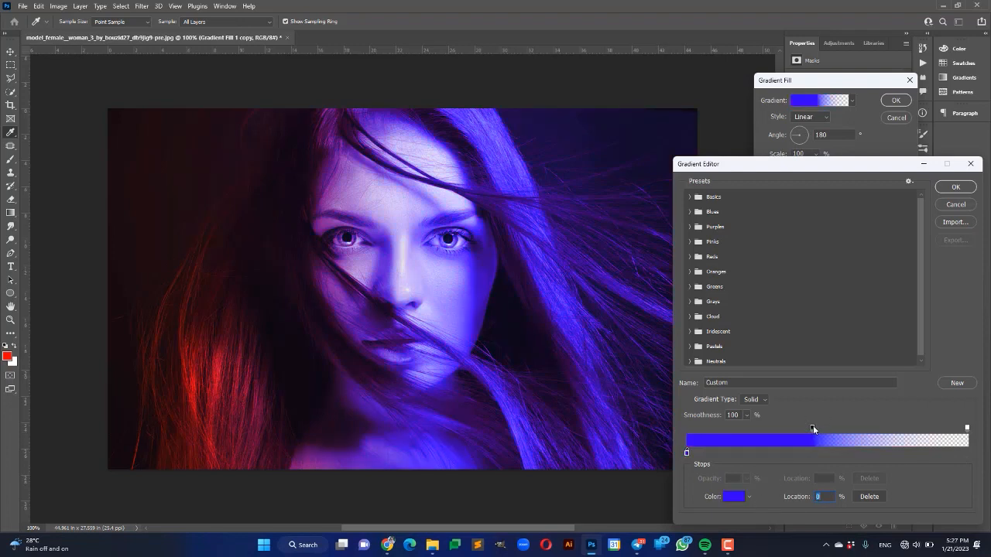
pyautogui.moveTo(812, 427); pyautogui.dragTo(821, 429)
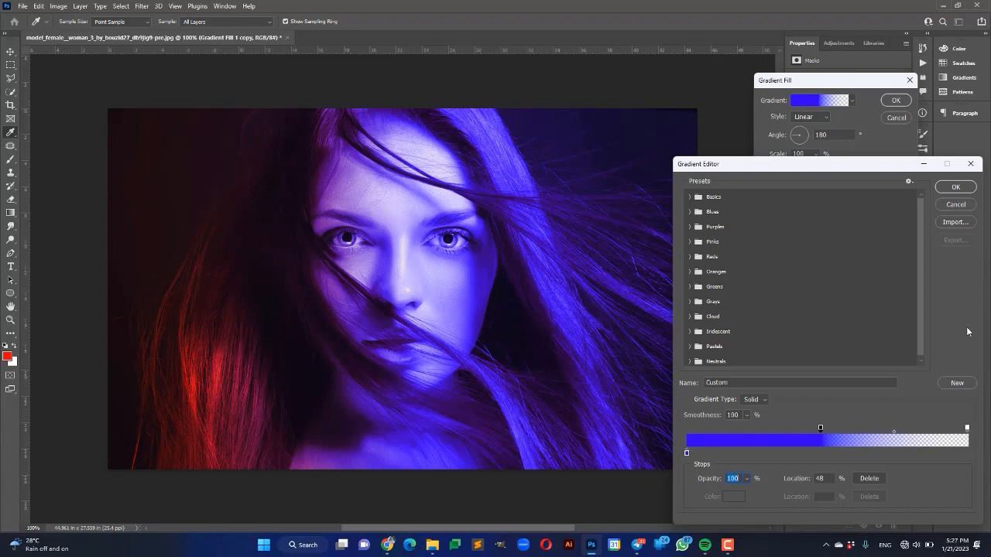
pyautogui.click(956, 187)
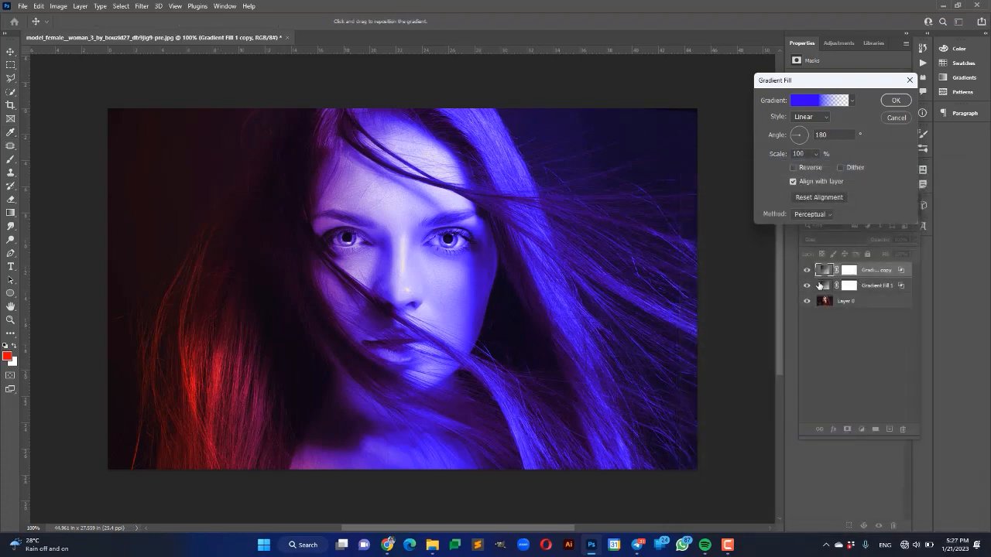
pyautogui.click(896, 100)
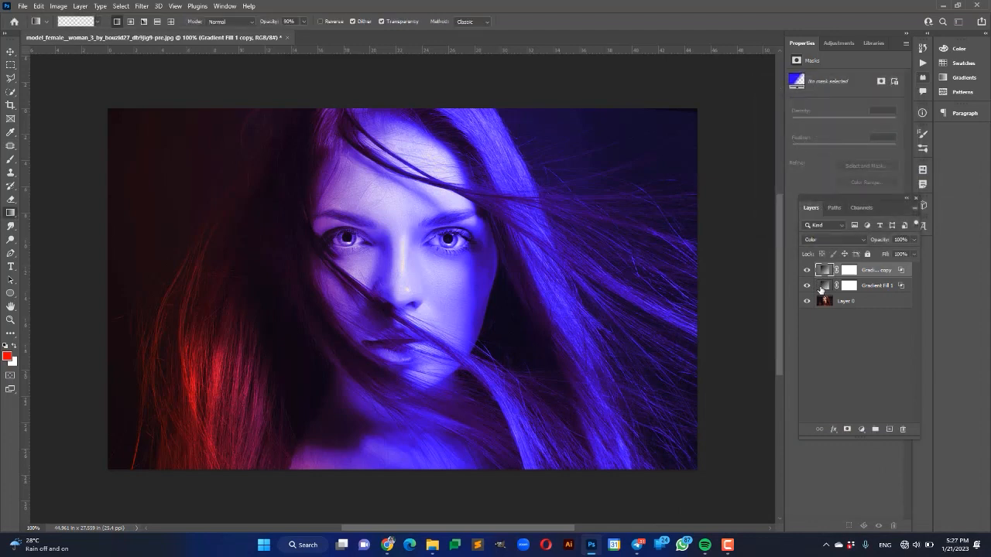
# - In Gradient Fill 1's gradient, move the opaque opacity stop to location 36% and delete the red end color stop
pyautogui.click(824, 285)
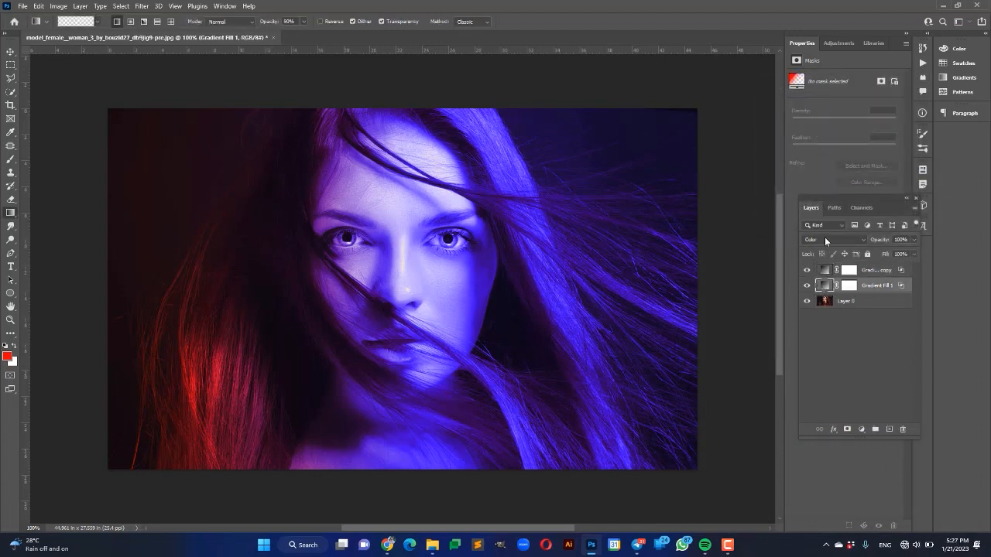
pyautogui.doubleClick(825, 285)
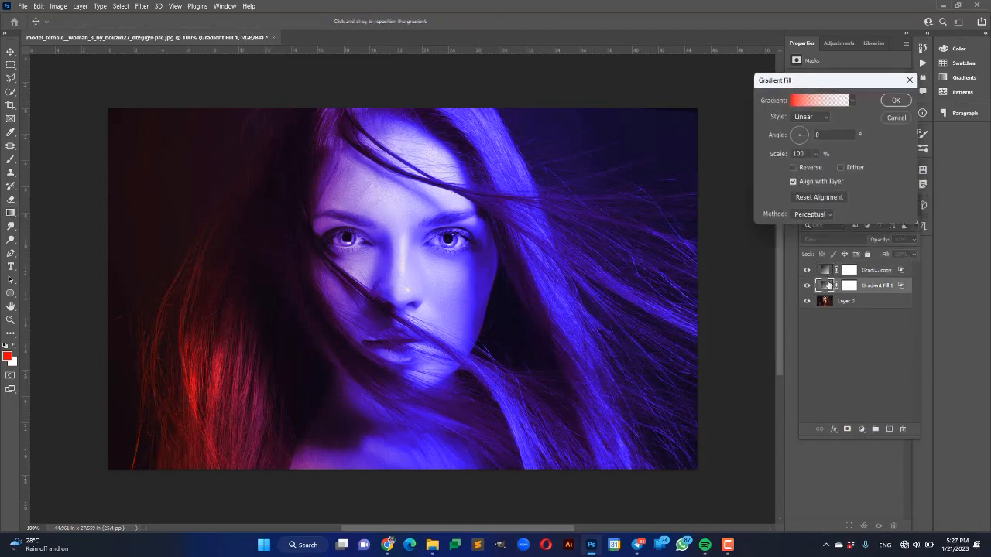
pyautogui.click(816, 100)
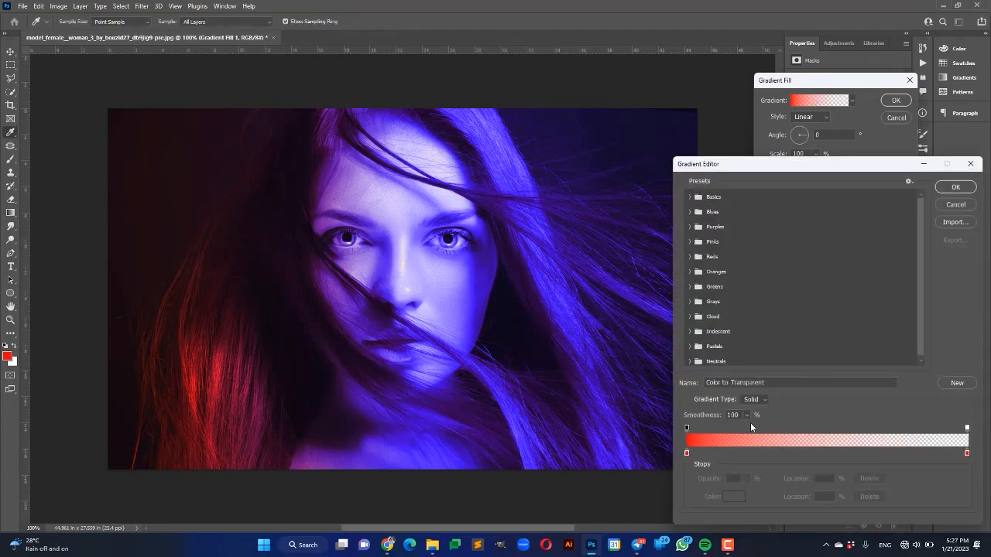
pyautogui.moveTo(686, 427); pyautogui.dragTo(787, 432)
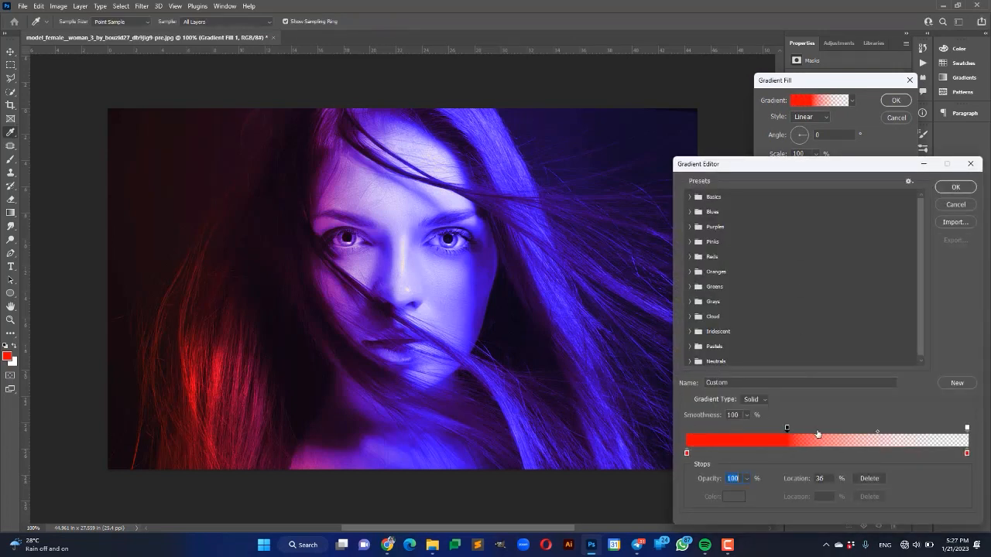
pyautogui.click(966, 453)
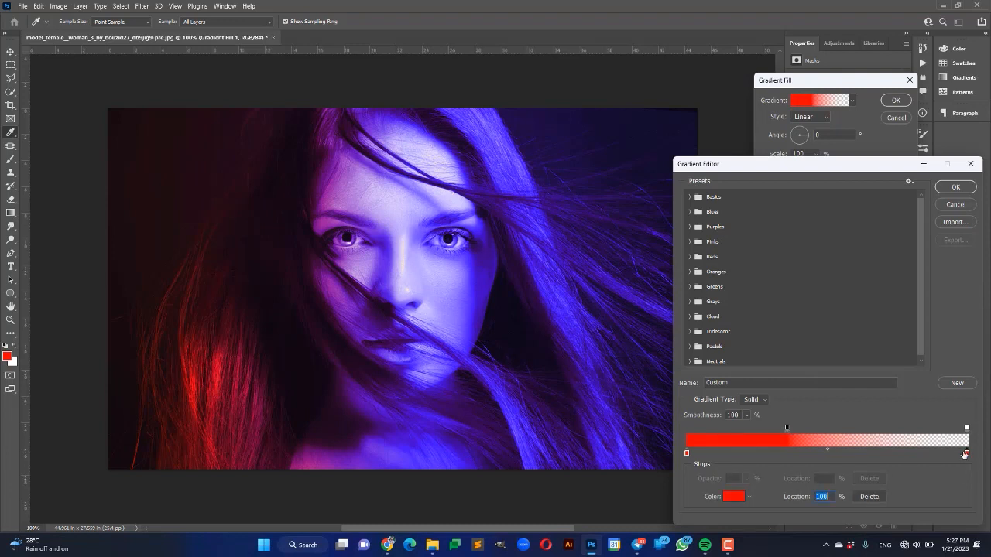
pyautogui.press('Delete')
# - Shift the red gradient's opaque stop slightly toward the transparent end, pull the opacity midpoint slightly closer to it, and apply the fill
pyautogui.moveTo(788, 427); pyautogui.dragTo(799, 426)
pyautogui.moveTo(882, 432); pyautogui.dragTo(873, 432)
pyautogui.click(954, 188)
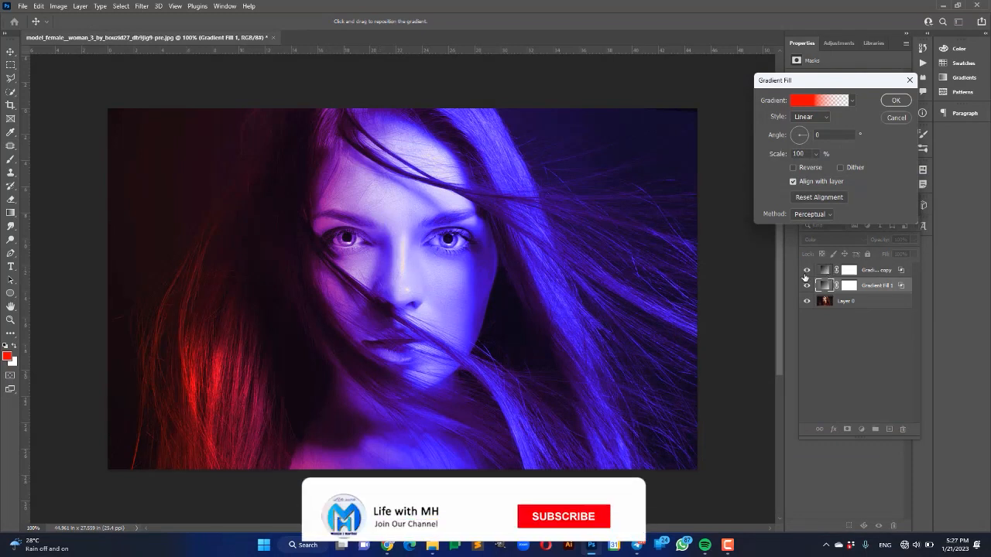
pyautogui.click(895, 100)
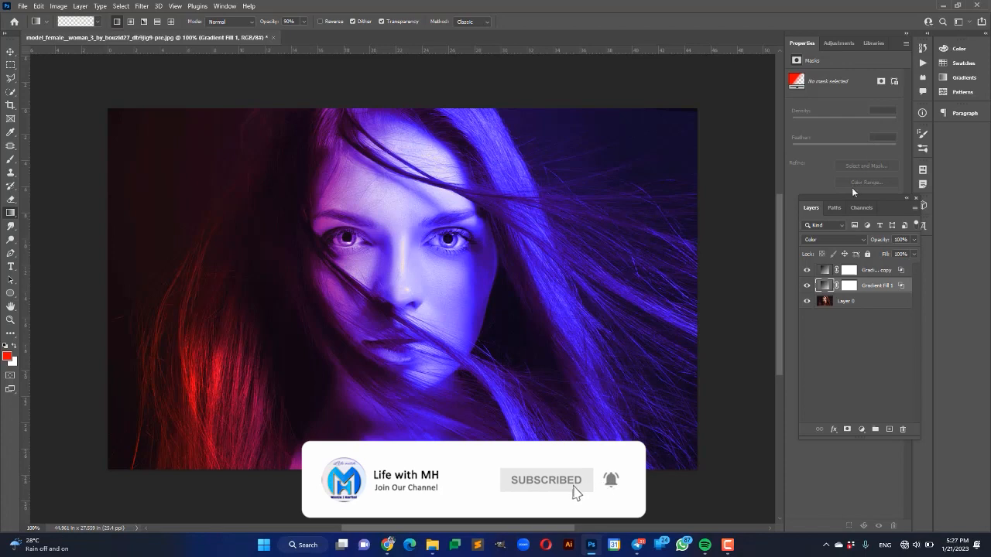
# - Hide both gradient fill layers and show them again to compare the colored lighting with the original photo
pyautogui.click(805, 271)
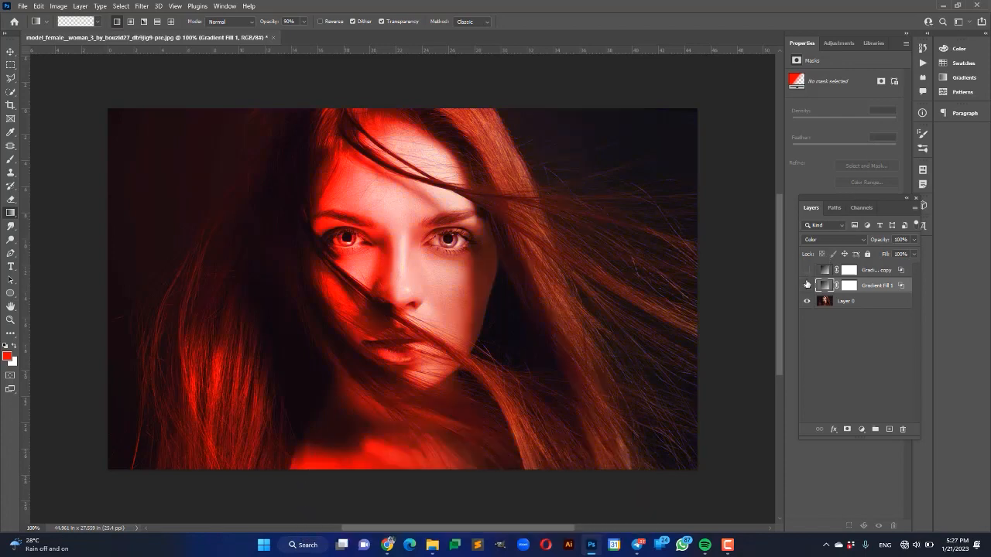
pyautogui.click(806, 285)
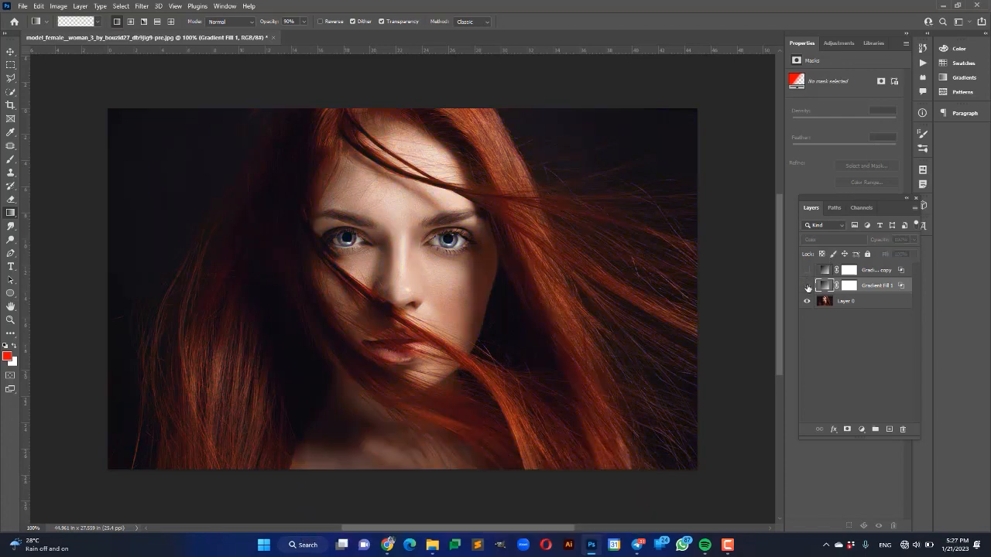
pyautogui.click(807, 285)
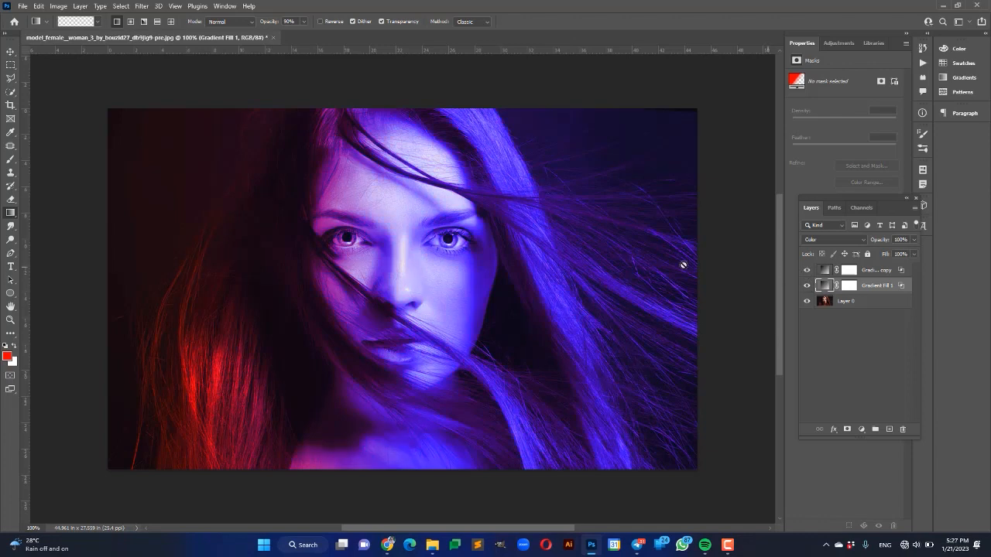